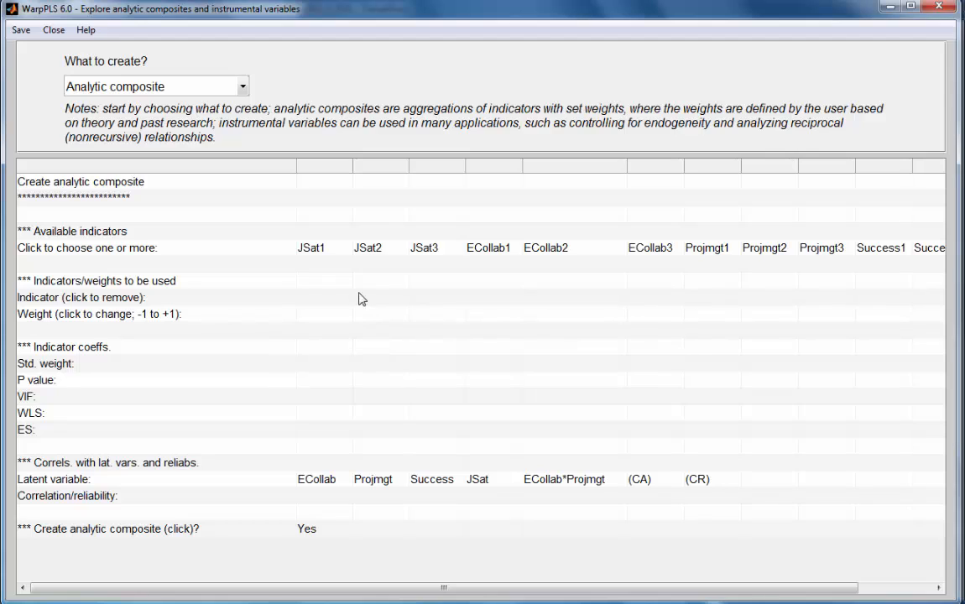
# Choose JSat1, JSat2 and JSat3 as the analytic composite's indicators and look at the weight setting of JSat1.
pyautogui.click(313, 251)
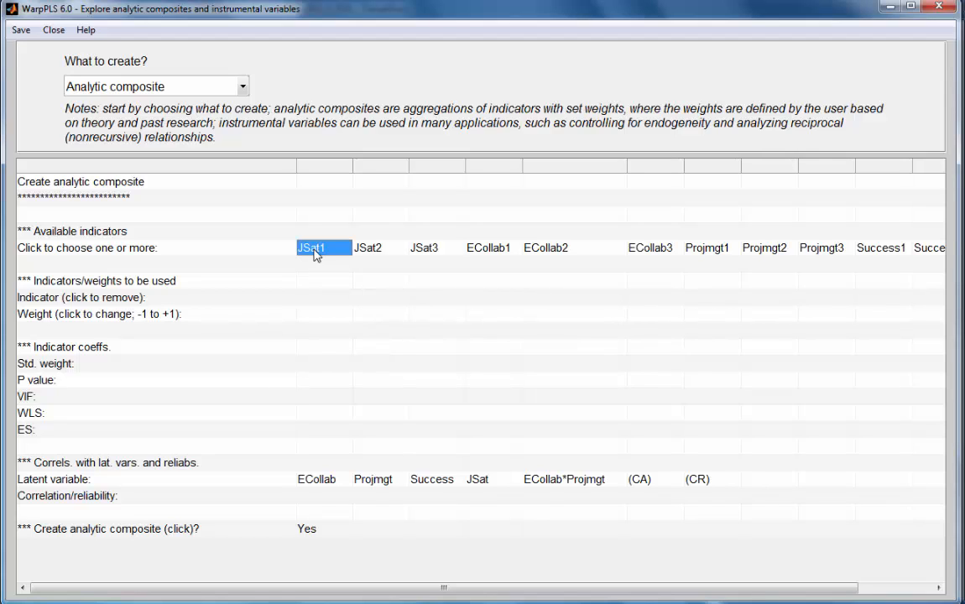
pyautogui.click(371, 251)
pyautogui.click(430, 254)
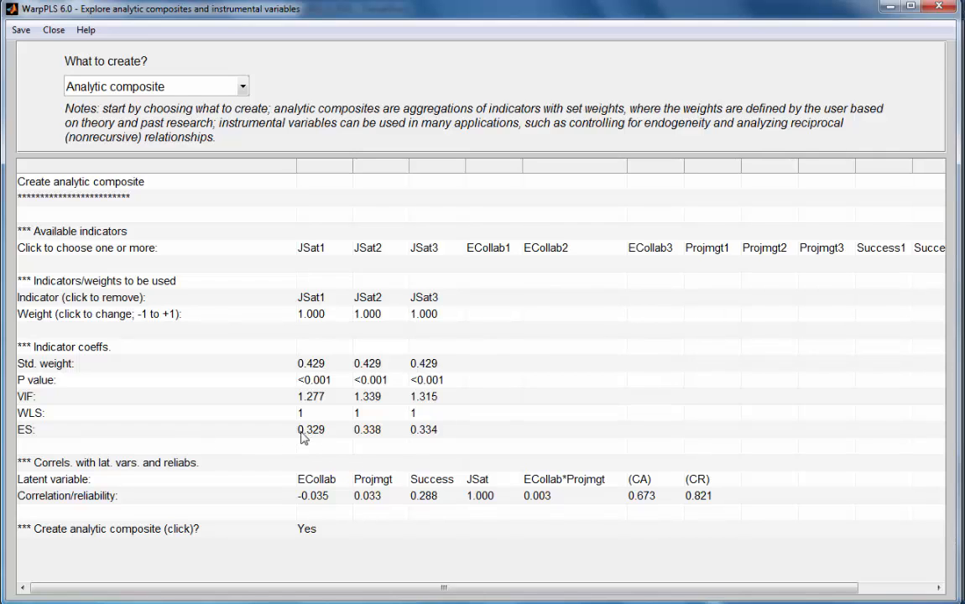
pyautogui.click(323, 317)
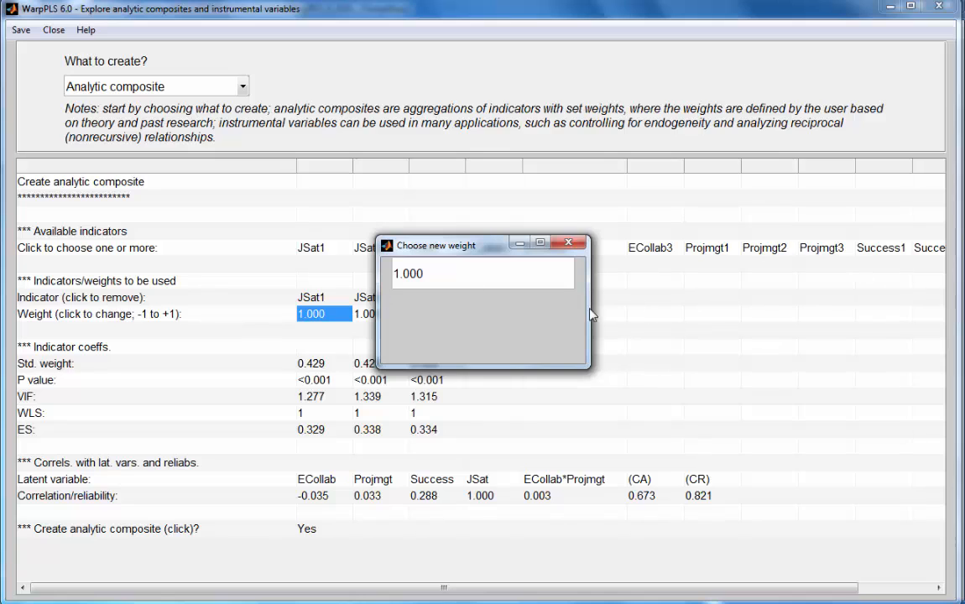
pyautogui.click(568, 243)
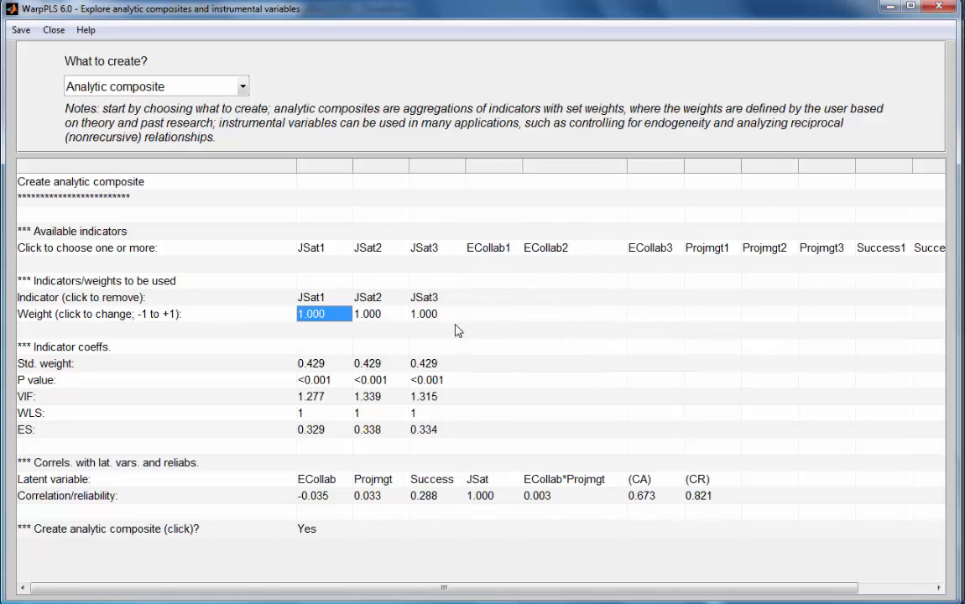
# Set the weight of the JSat2 indicator to 0.5 in the analytic composite.
pyautogui.click(367, 317)
pyautogui.doubleClick(431, 274)
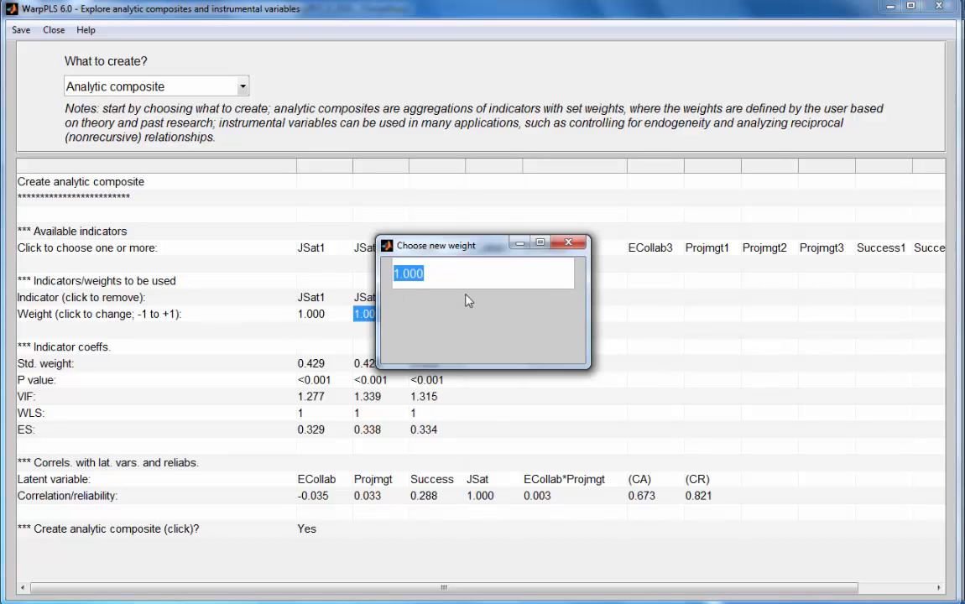
pyautogui.write('.5')
pyautogui.press('Return')
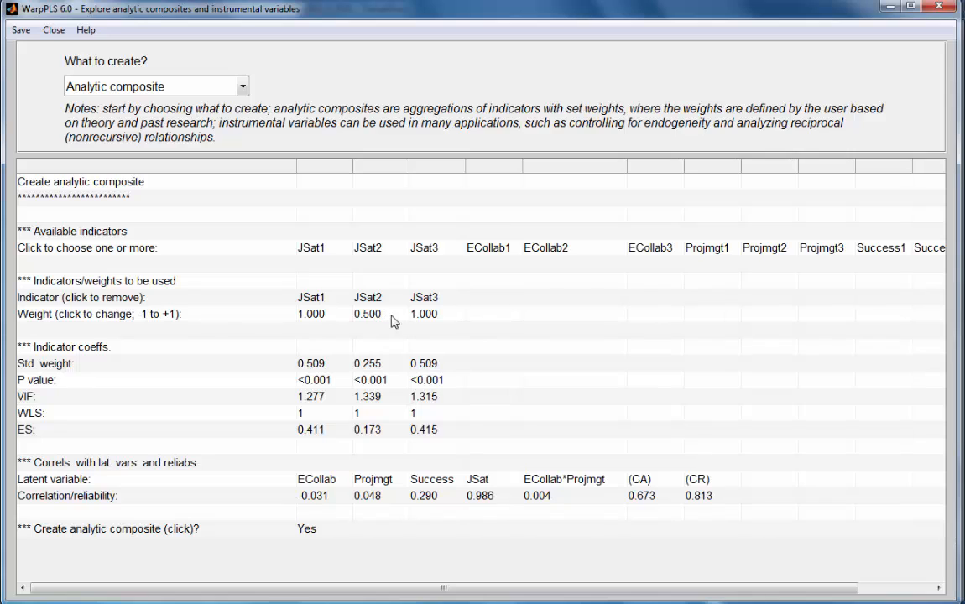
# Set the weight of the JSat3 indicator to 0.25 in the analytic composite.
pyautogui.click(423, 315)
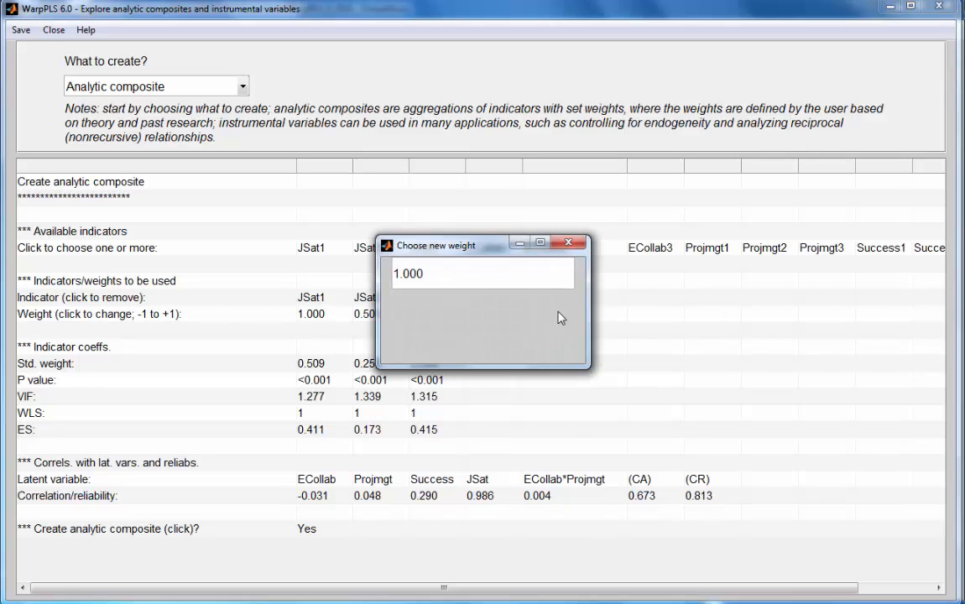
pyautogui.click(445, 271)
pyautogui.doubleClick(445, 272)
pyautogui.press('BackSpace')
pyautogui.write('.25')
pyautogui.press('Return')
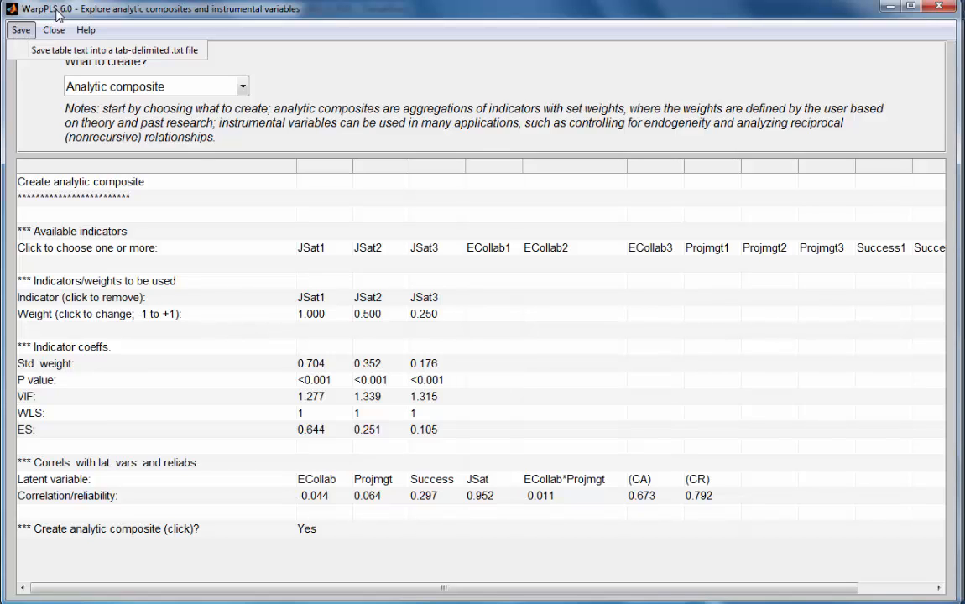
# Create the analytic composite from the weighted indicators under the name ac_JSat.
pyautogui.click(319, 532)
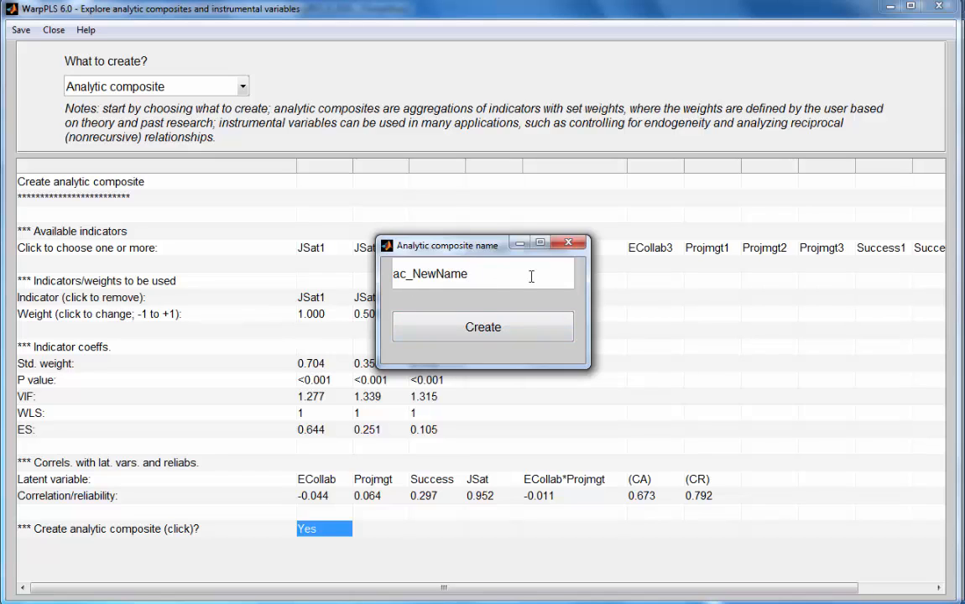
pyautogui.press('BackSpace')
pyautogui.press('BackSpace')
pyautogui.press('BackSpace')
pyautogui.press('BackSpace')
pyautogui.press('BackSpace')
pyautogui.press('BackSpace')
pyautogui.press('BackSpace')
pyautogui.write('JSat')
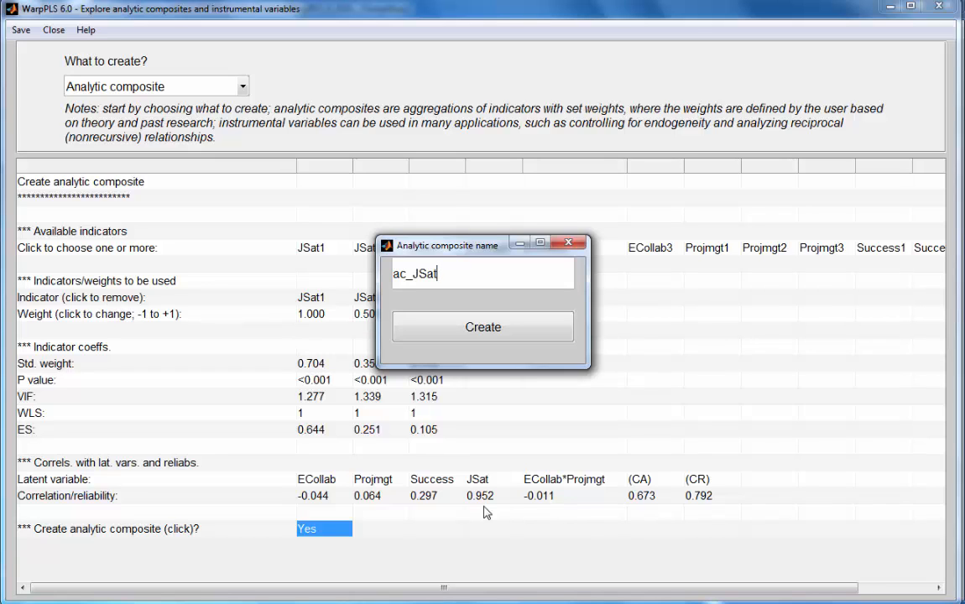
pyautogui.click(495, 333)
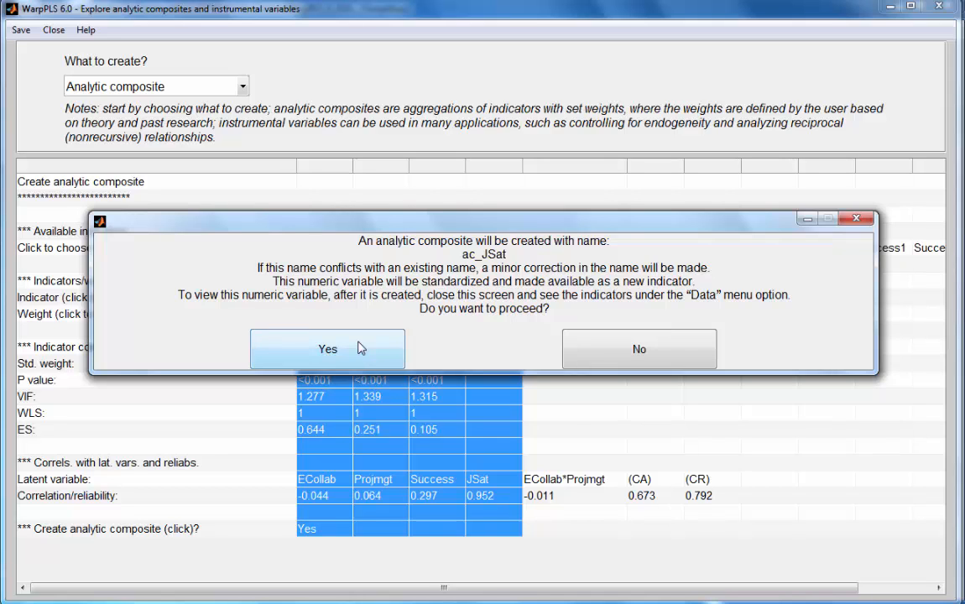
pyautogui.click(361, 348)
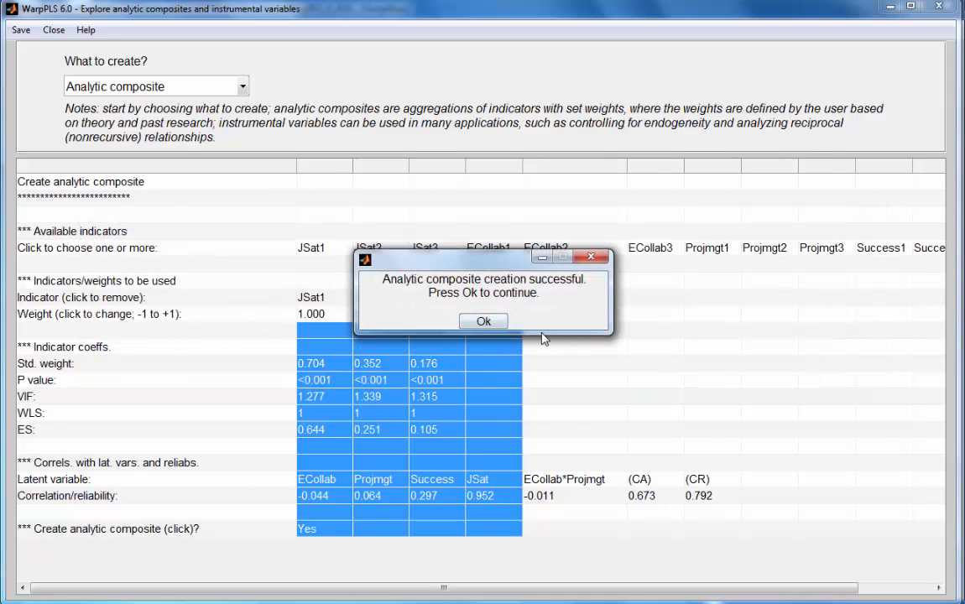
pyautogui.click(485, 321)
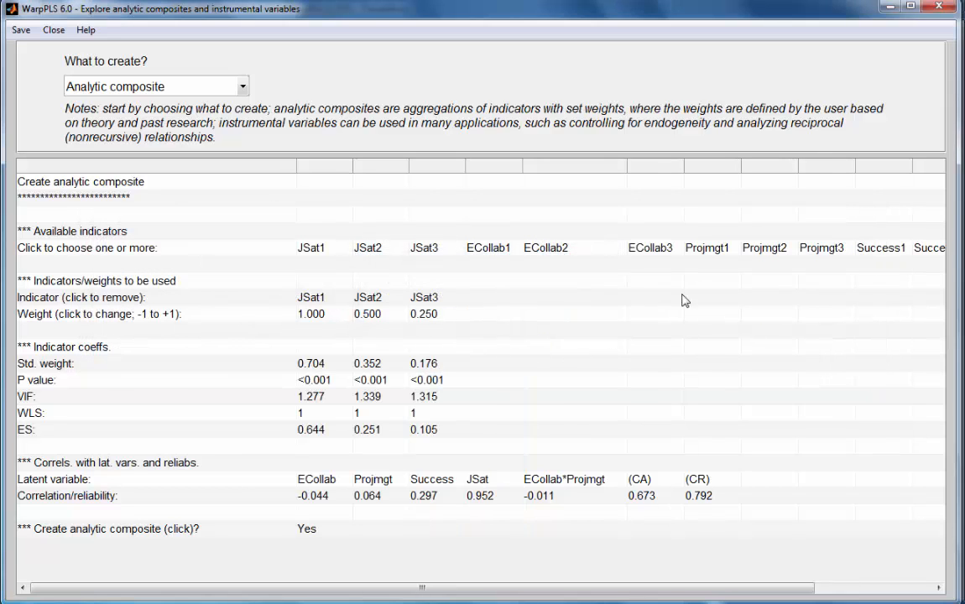
# Close the analytic composite window and execute Step 4 again to open the SEM model for editing.
pyautogui.click(941, 7)
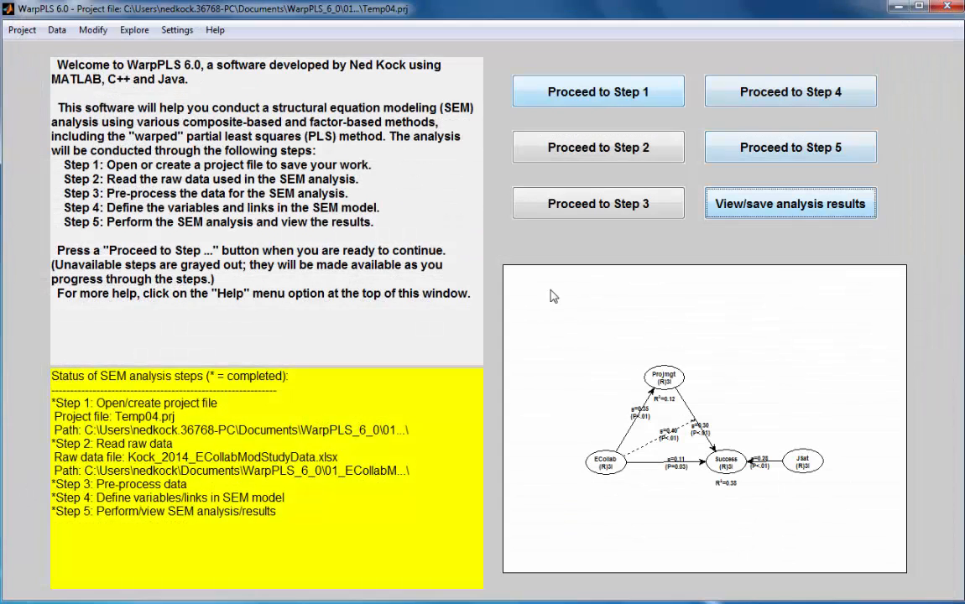
pyautogui.click(788, 96)
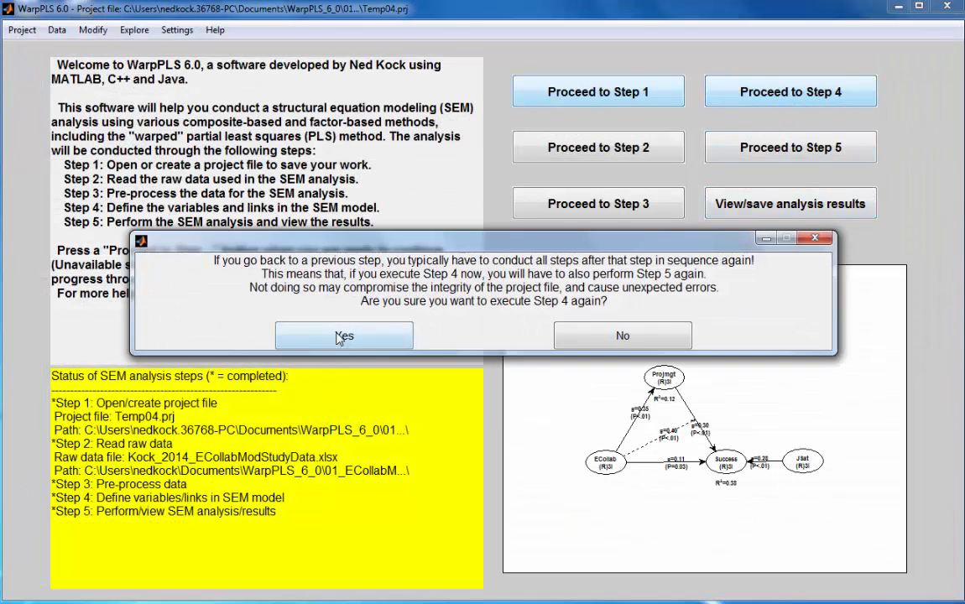
pyautogui.click(402, 334)
pyautogui.click(659, 225)
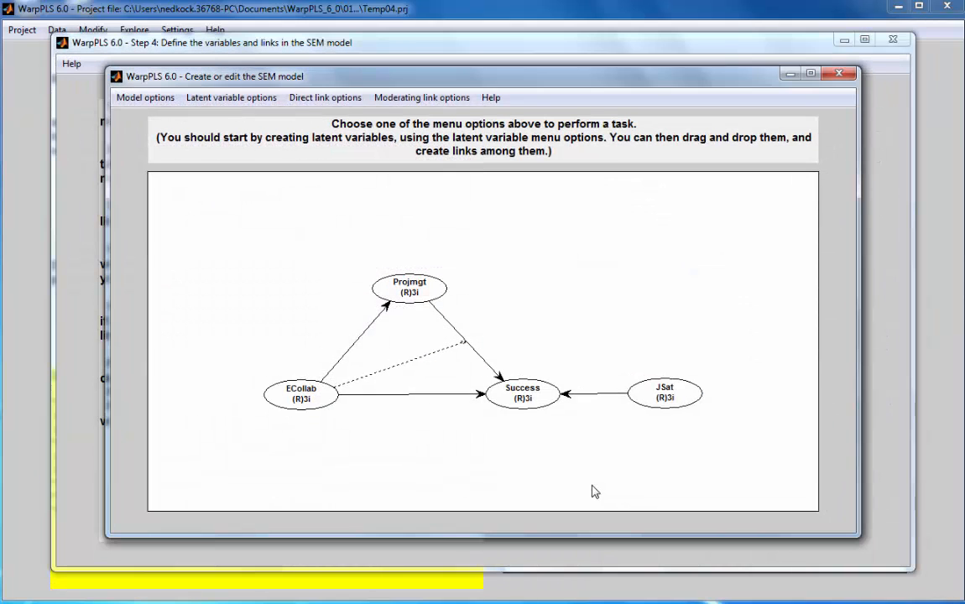
# Edit the JSat latent variable and remove its indicators JSat1, JSat2 and JSat3.
pyautogui.click(242, 99)
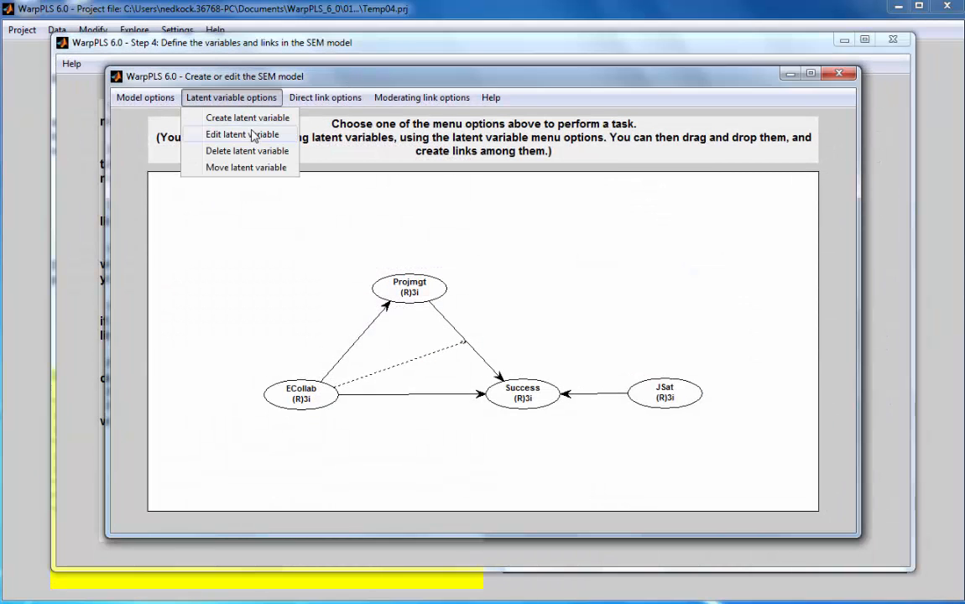
pyautogui.click(249, 133)
pyautogui.click(664, 394)
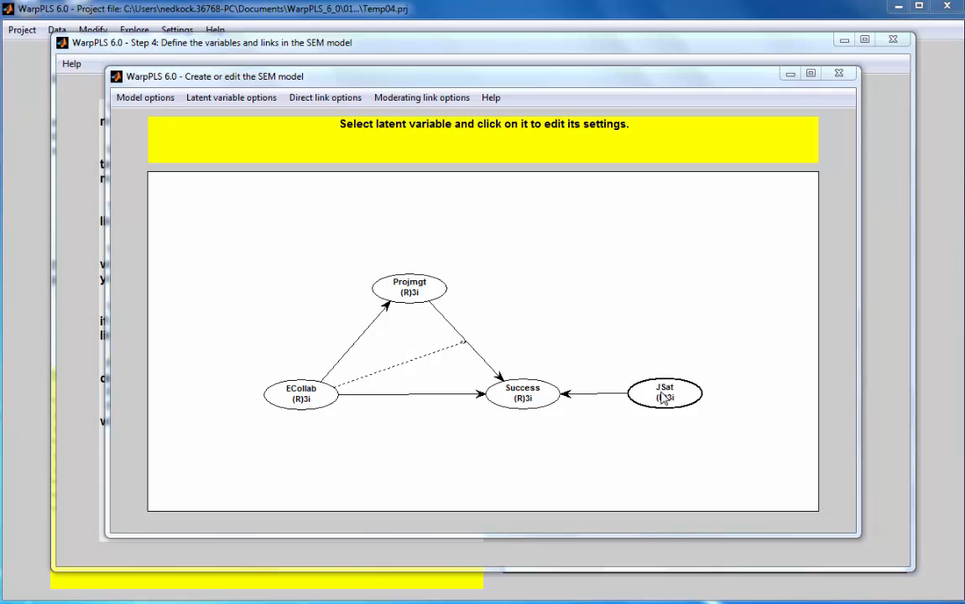
pyautogui.click(260, 368)
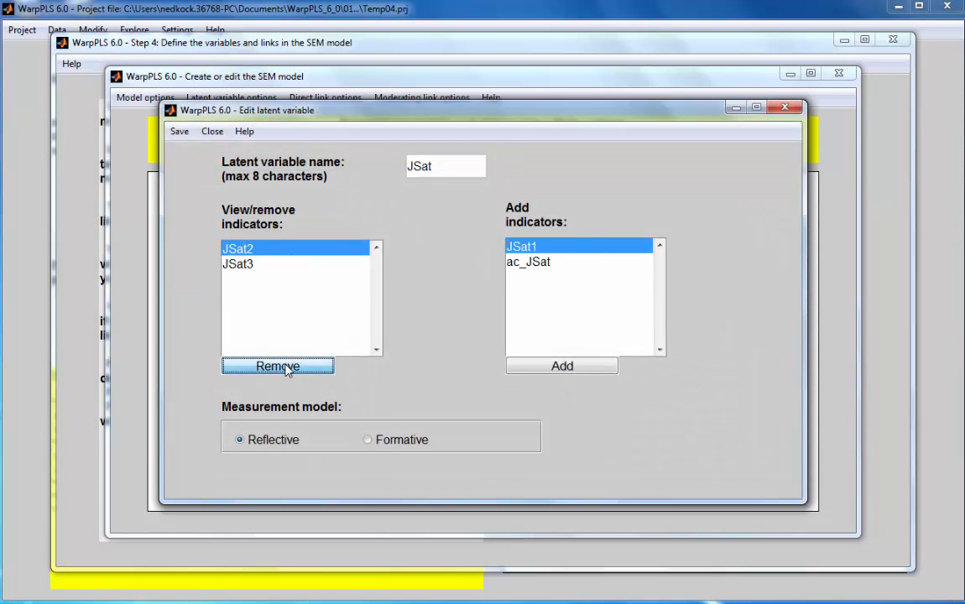
pyautogui.click(285, 370)
pyautogui.click(285, 369)
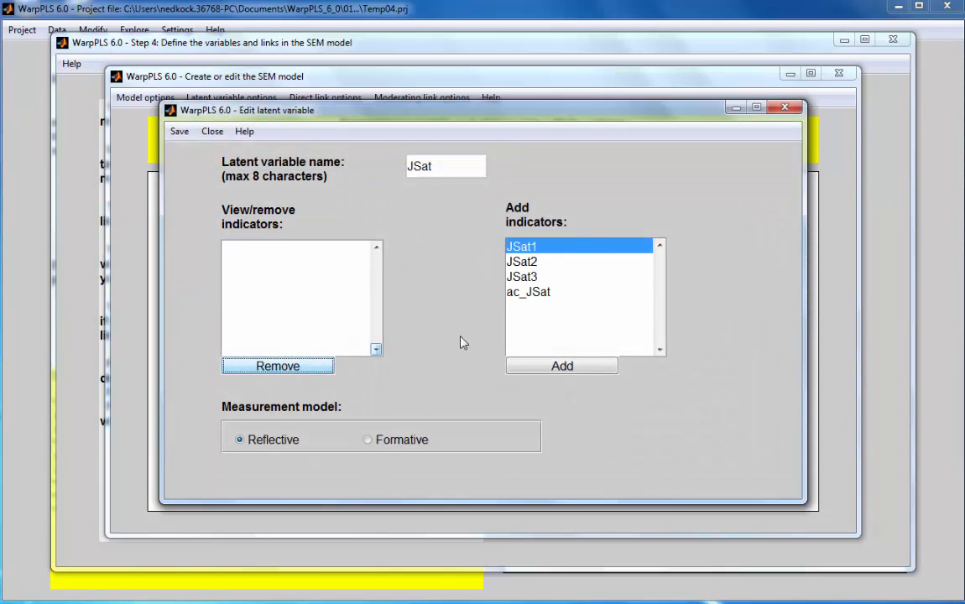
# Add ac_JSat as the indicator of the JSat latent variable and save the variable.
pyautogui.click(523, 293)
pyautogui.click(553, 368)
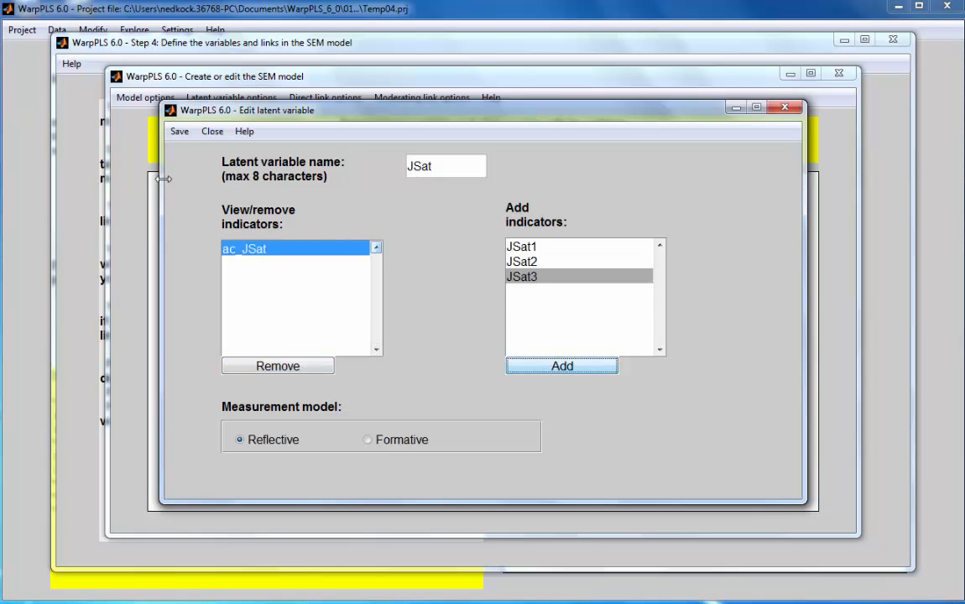
pyautogui.click(179, 131)
pyautogui.click(243, 152)
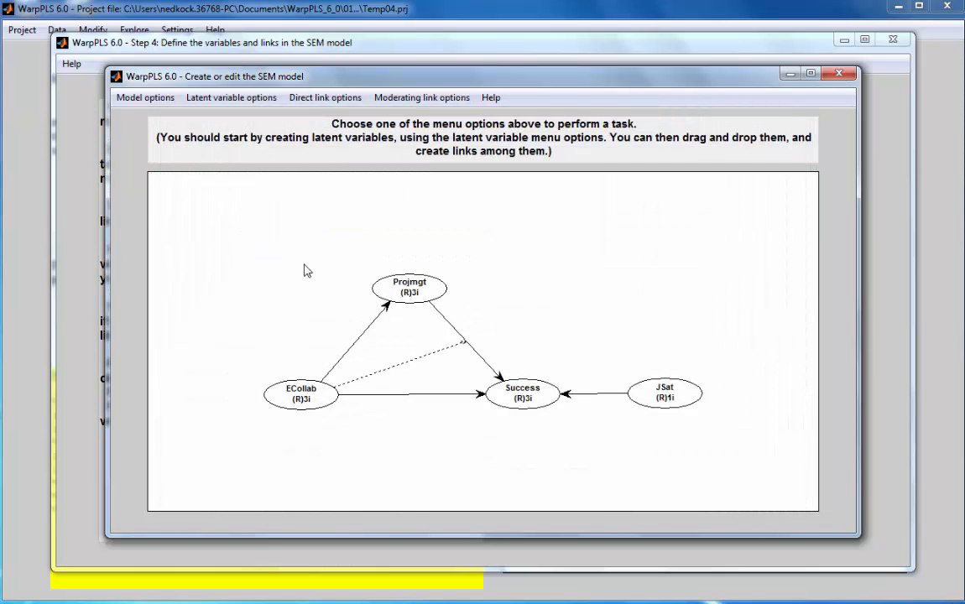
# Save the edited SEM model and perform the SEM analysis of Step 5.
pyautogui.click(143, 97)
pyautogui.click(145, 118)
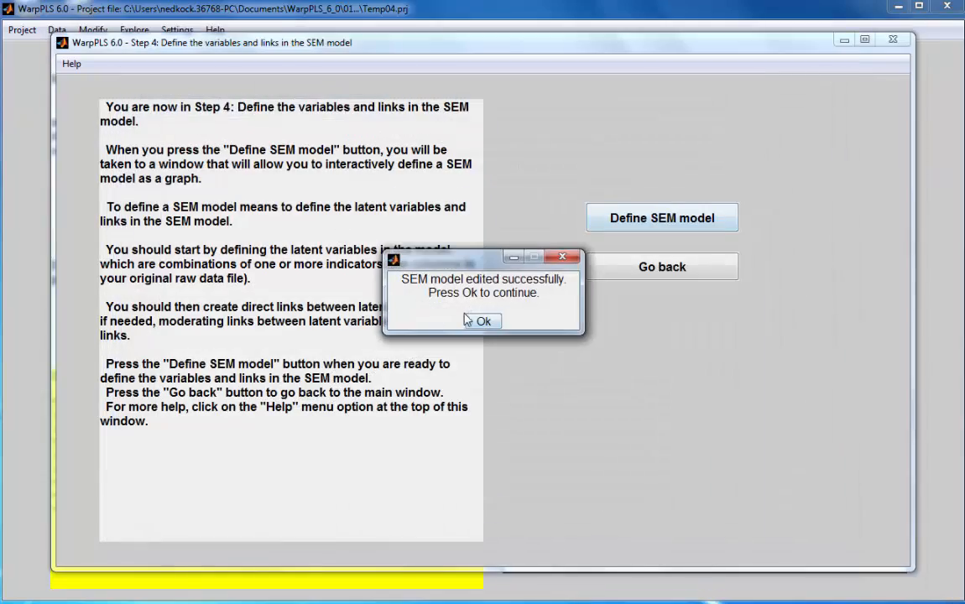
pyautogui.click(476, 321)
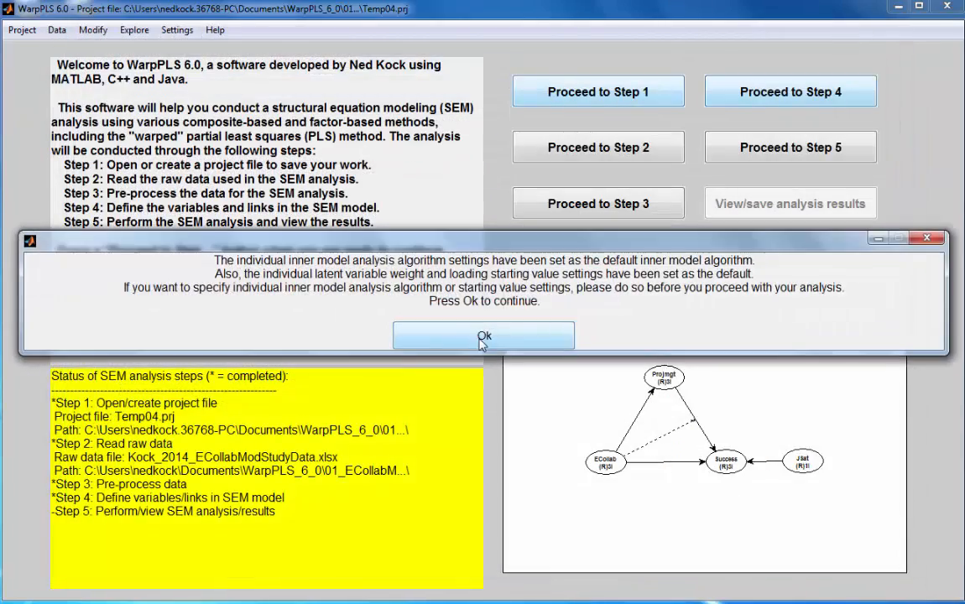
pyautogui.click(480, 336)
pyautogui.click(787, 160)
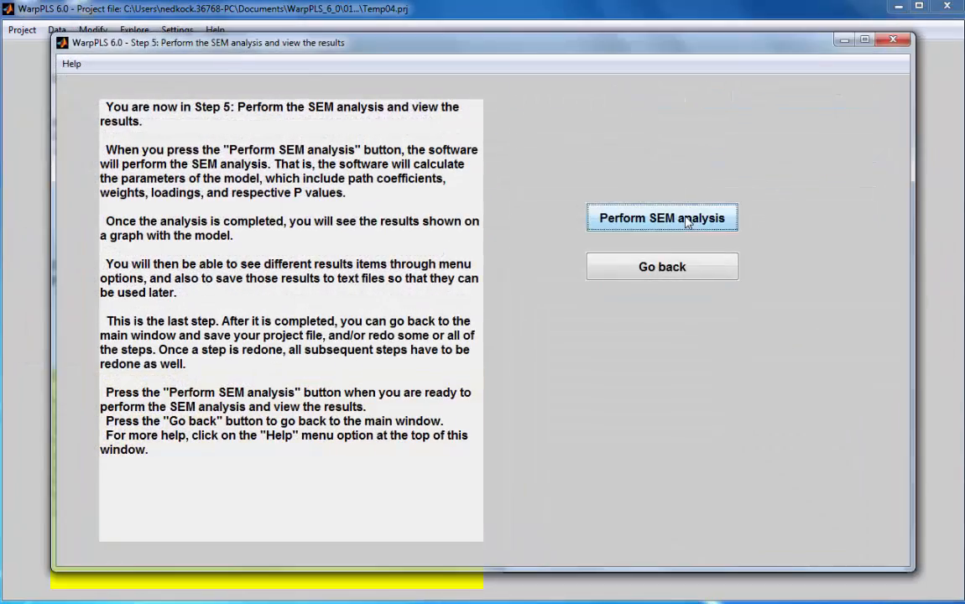
pyautogui.click(685, 220)
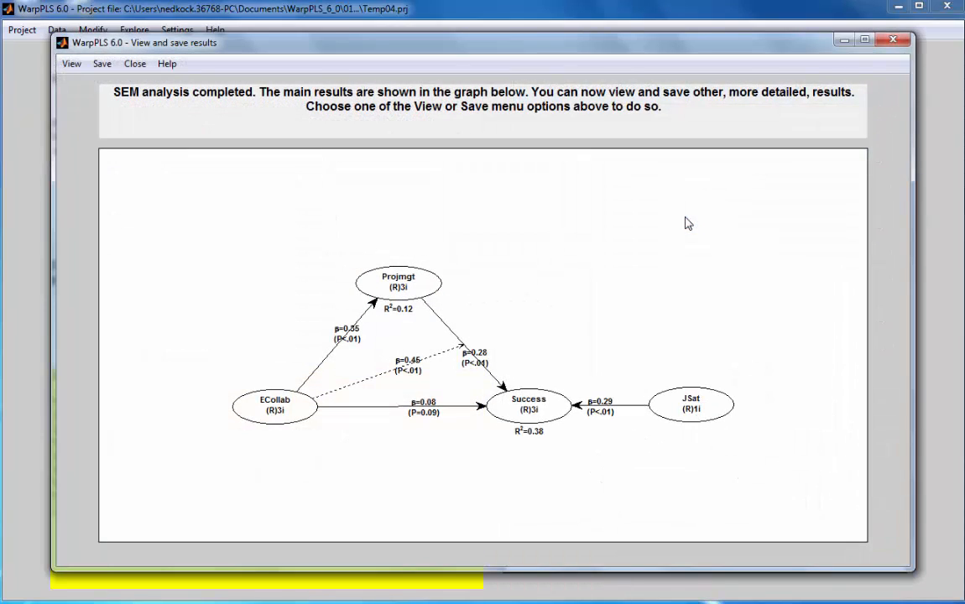